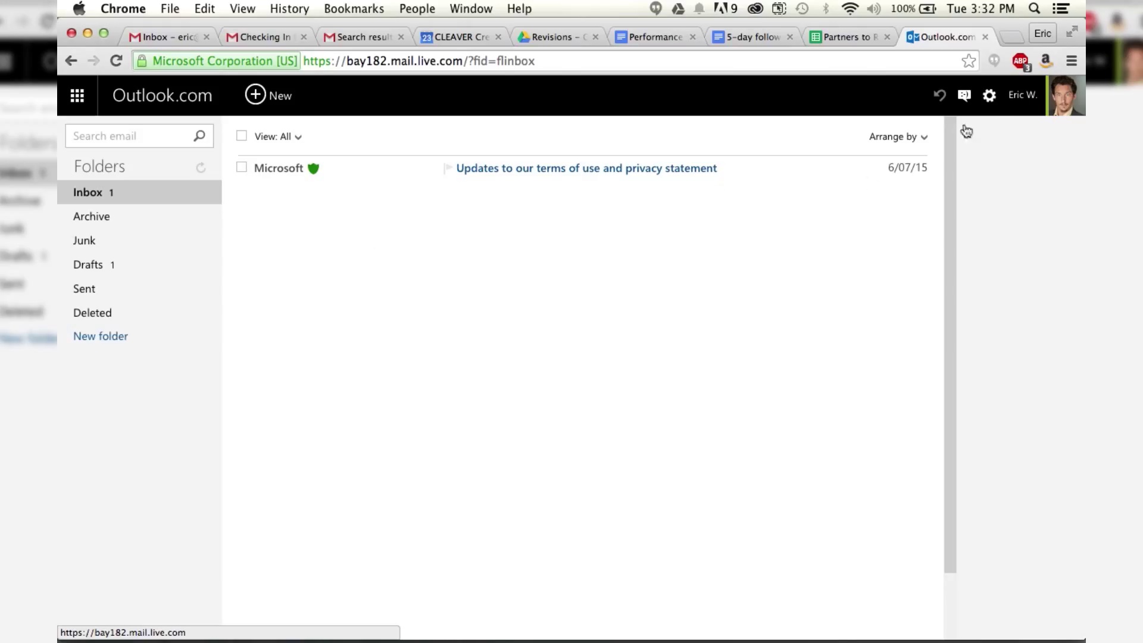
Step: Go from the settings gear to Manage rules and start a new rule
{"action": "left_click", "coordinate": [990, 96]}
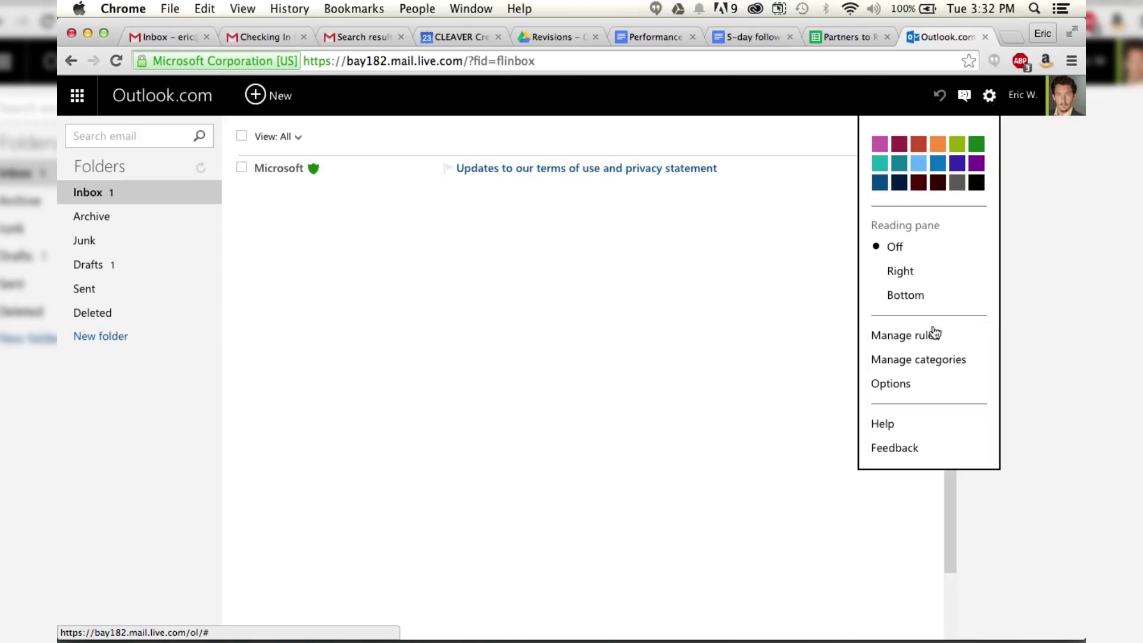
{"action": "left_click", "coordinate": [924, 338]}
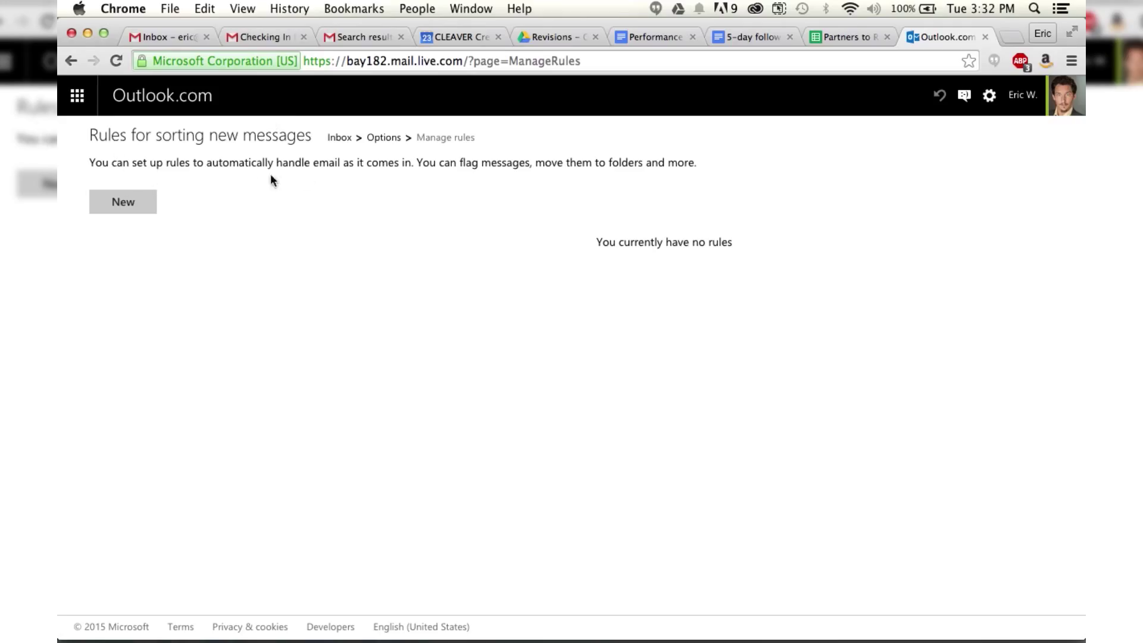
{"action": "left_click", "coordinate": [133, 202]}
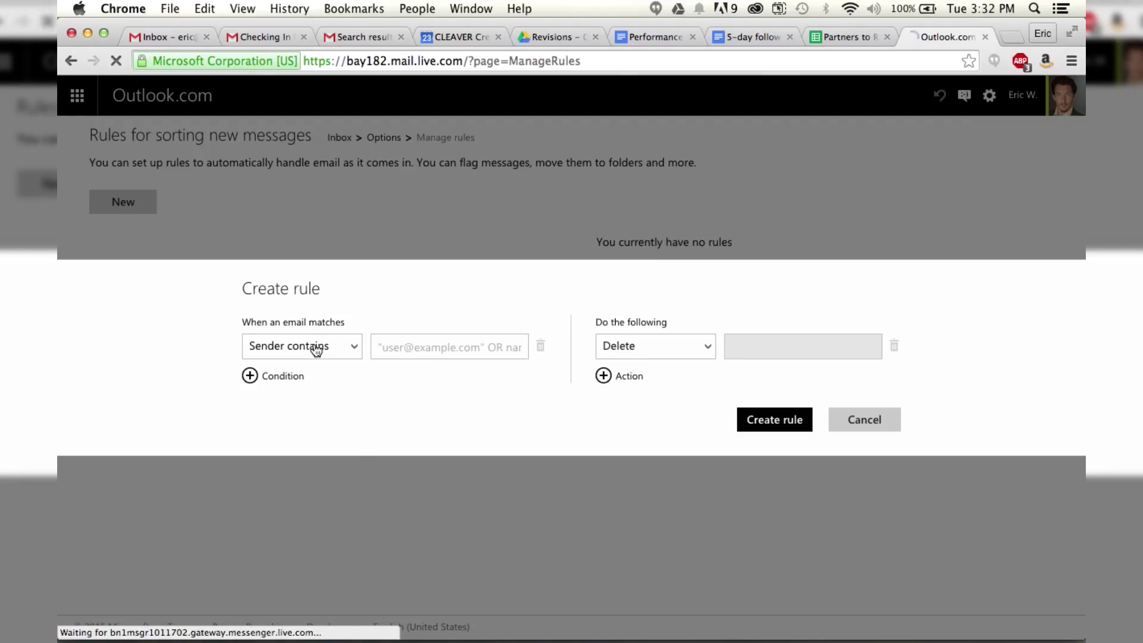
Step: Keep the 'Sender contains' condition and enter the specific sender's email address
{"action": "left_click", "coordinate": [315, 349]}
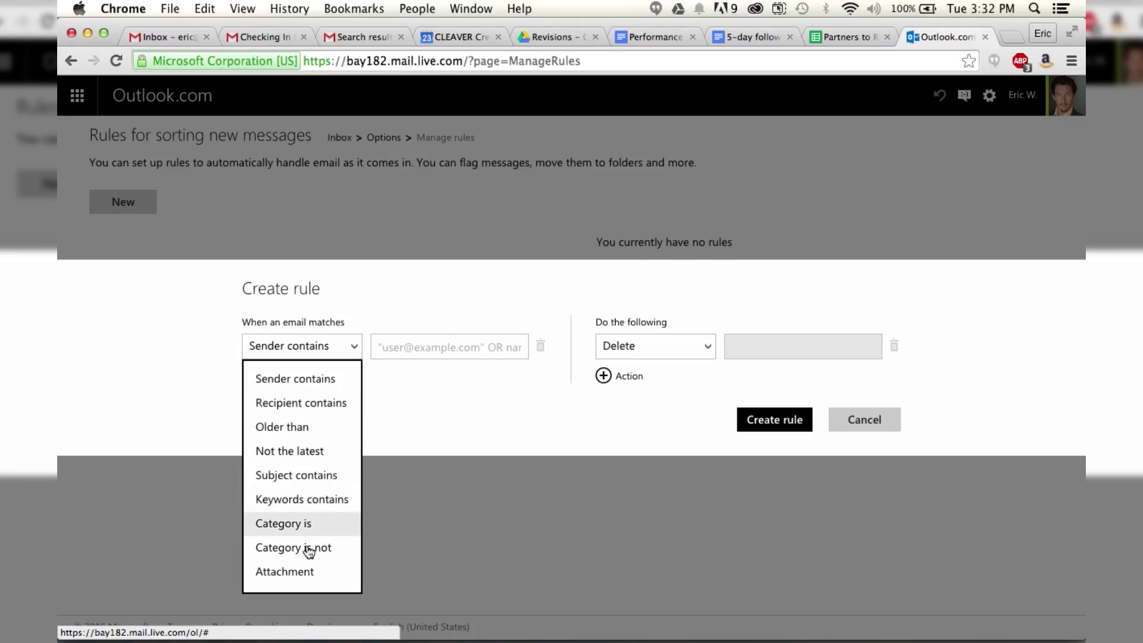
{"action": "left_click", "coordinate": [316, 383]}
{"action": "left_click", "coordinate": [413, 352]}
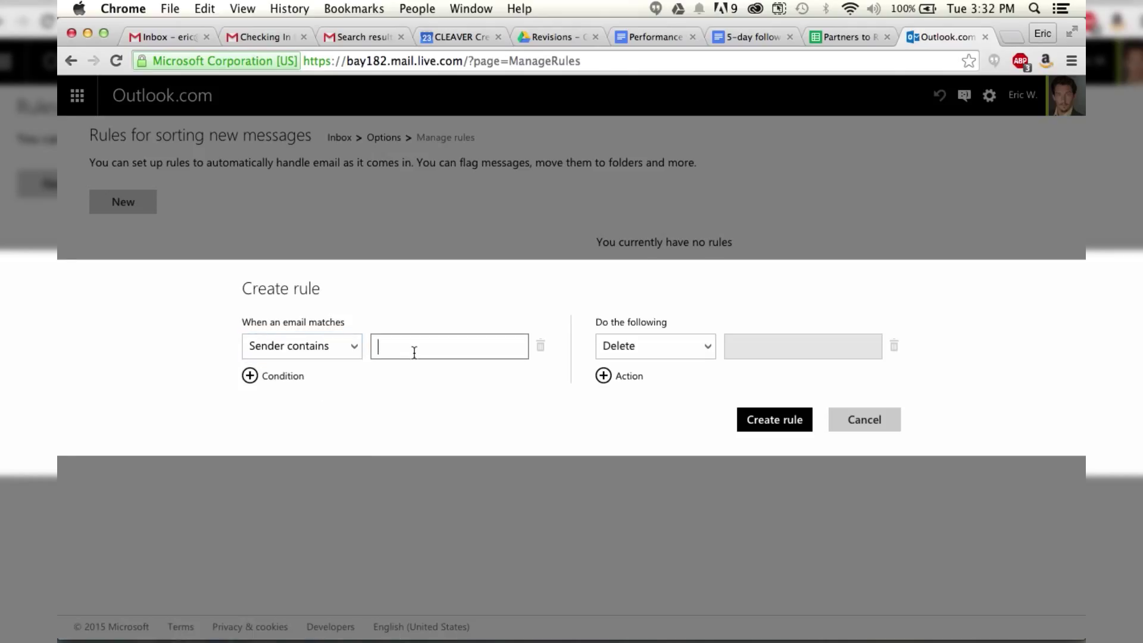
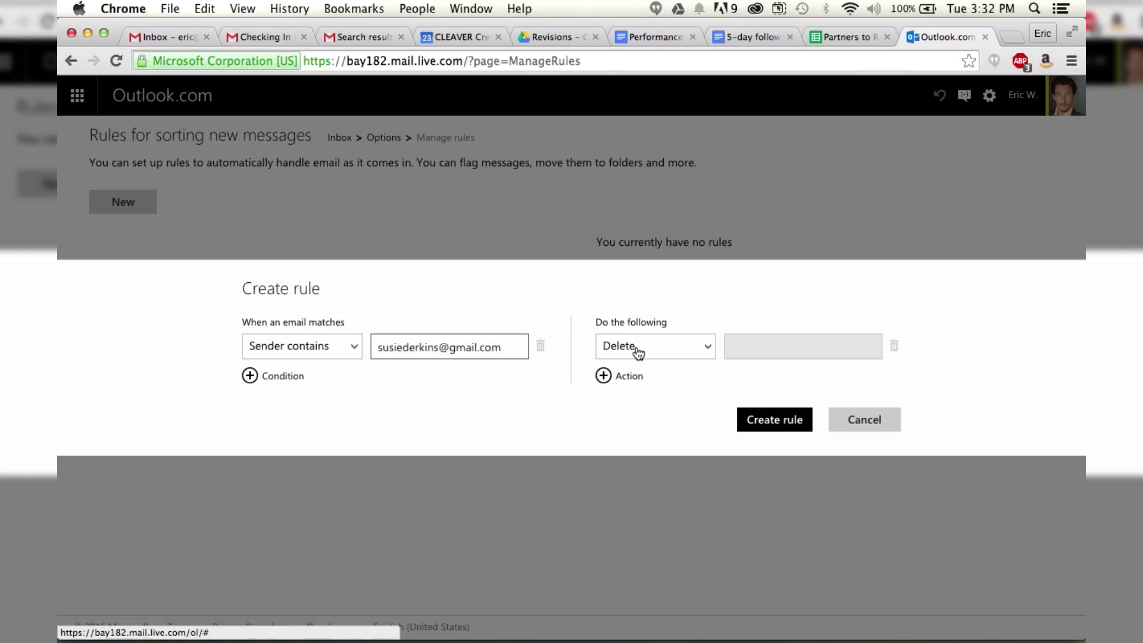
{"action": "left_click", "coordinate": [684, 348]}
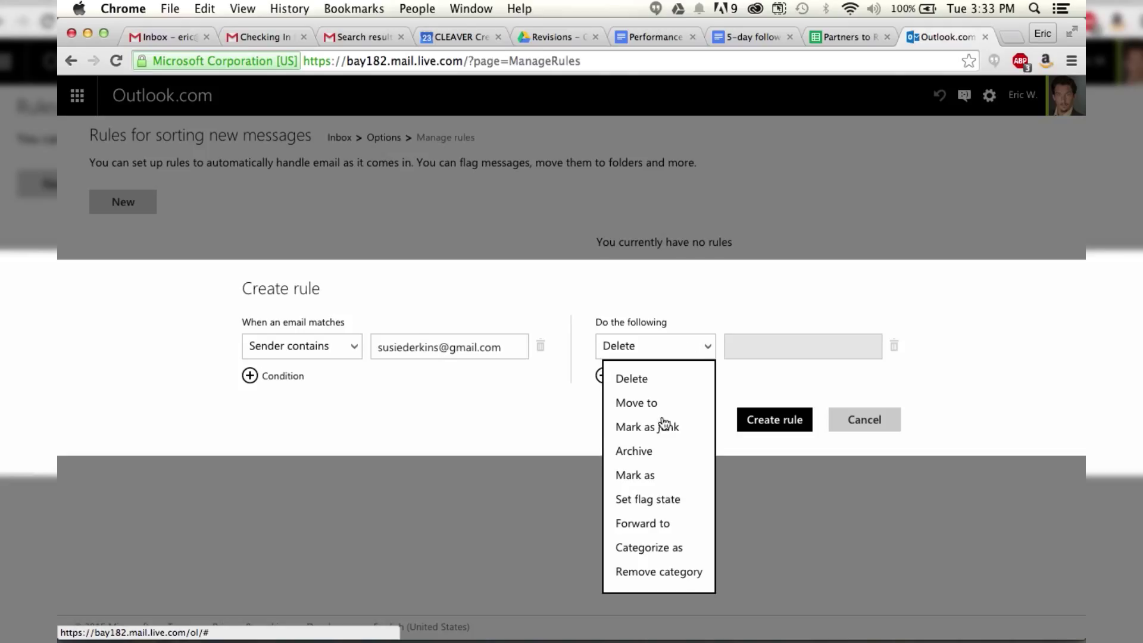
Step: Set actions Mark as junk plus Forward to another address, then create the rule
{"action": "left_click", "coordinate": [660, 435]}
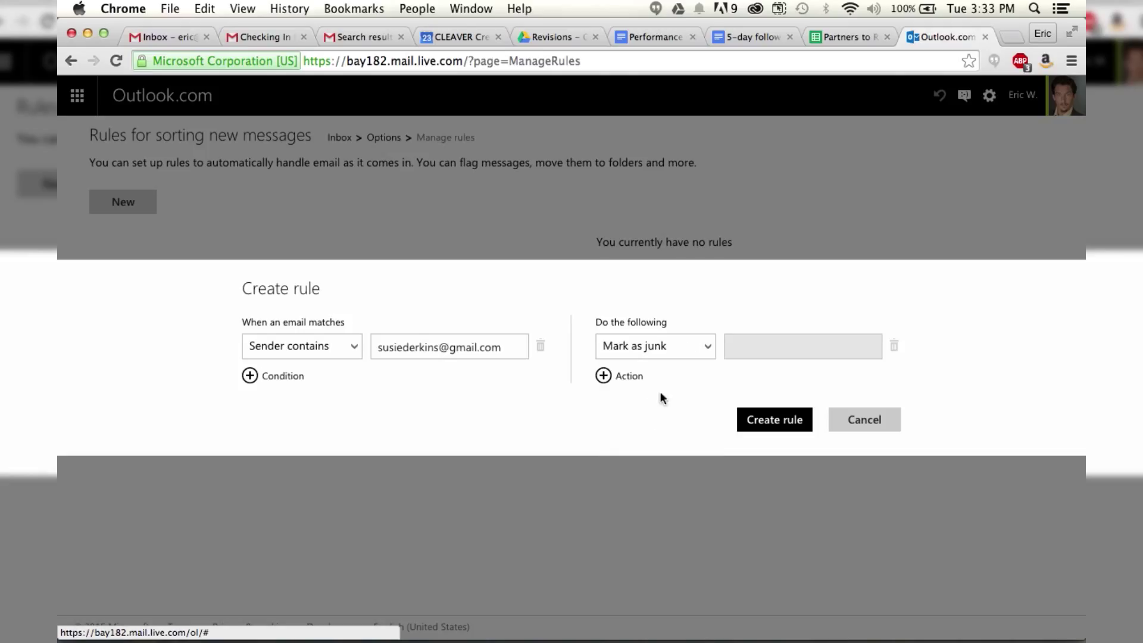
{"action": "left_click", "coordinate": [629, 381]}
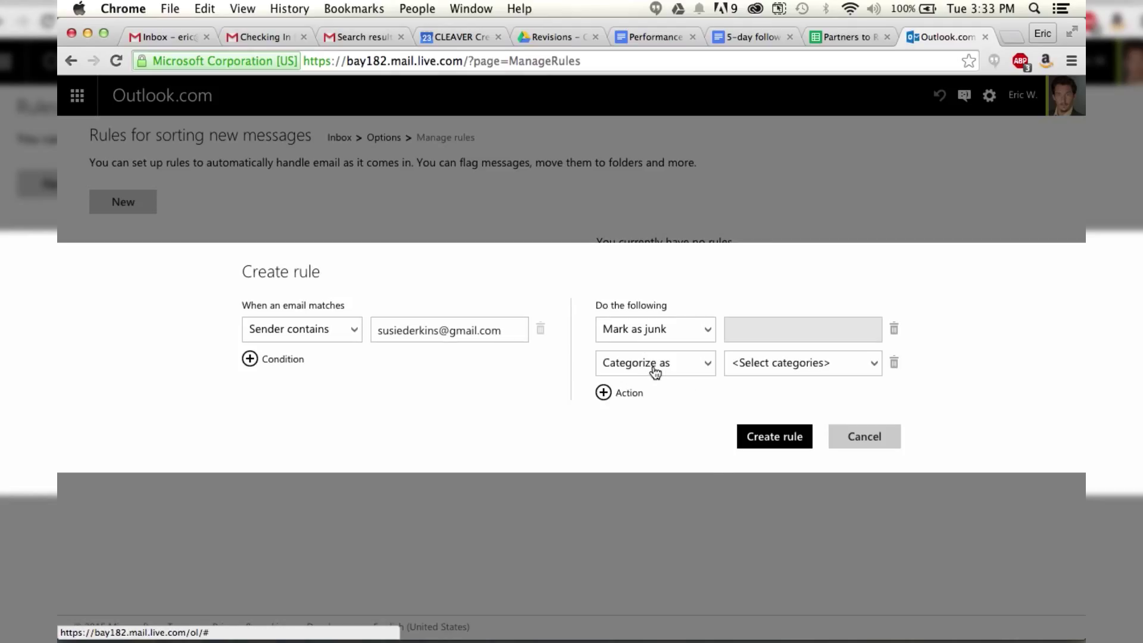
{"action": "left_click", "coordinate": [654, 366]}
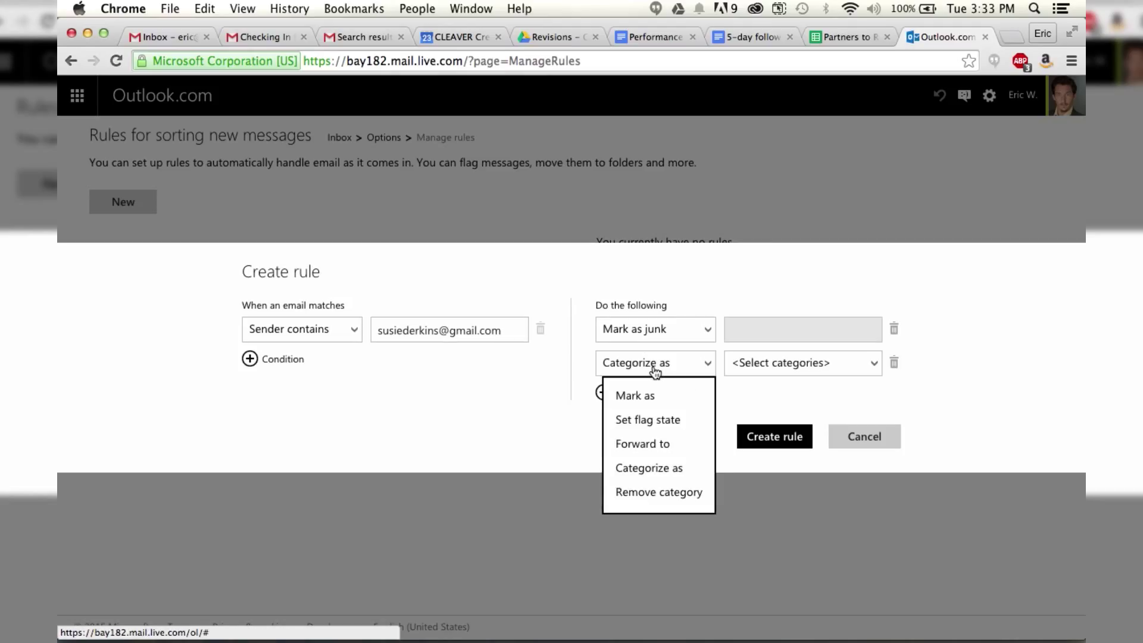
{"action": "left_click", "coordinate": [651, 446]}
{"action": "left_click", "coordinate": [801, 364]}
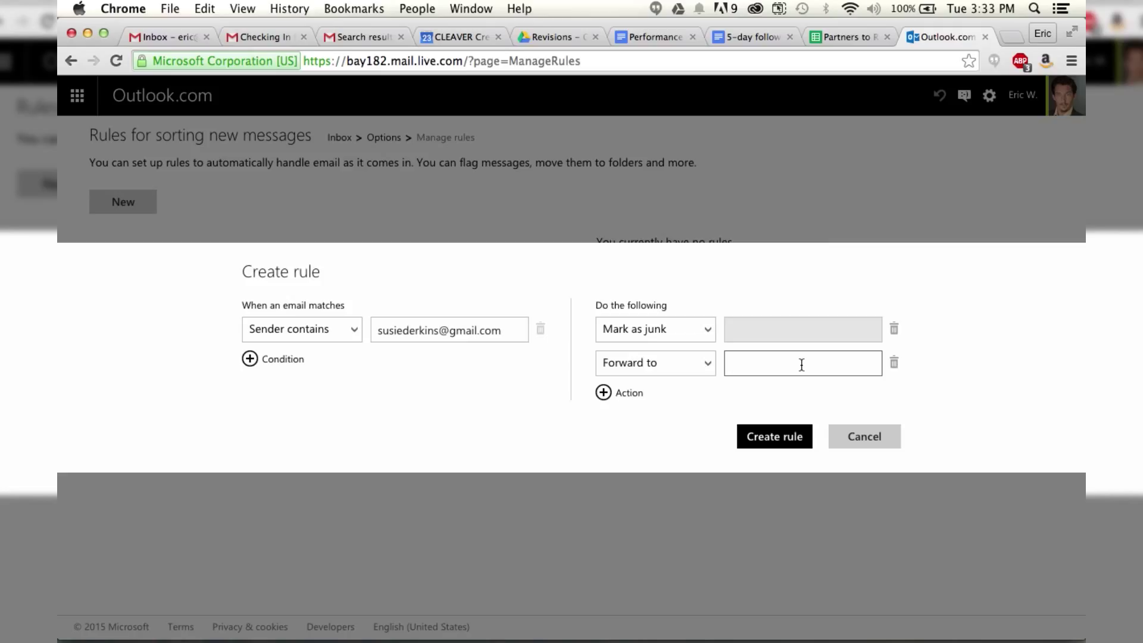
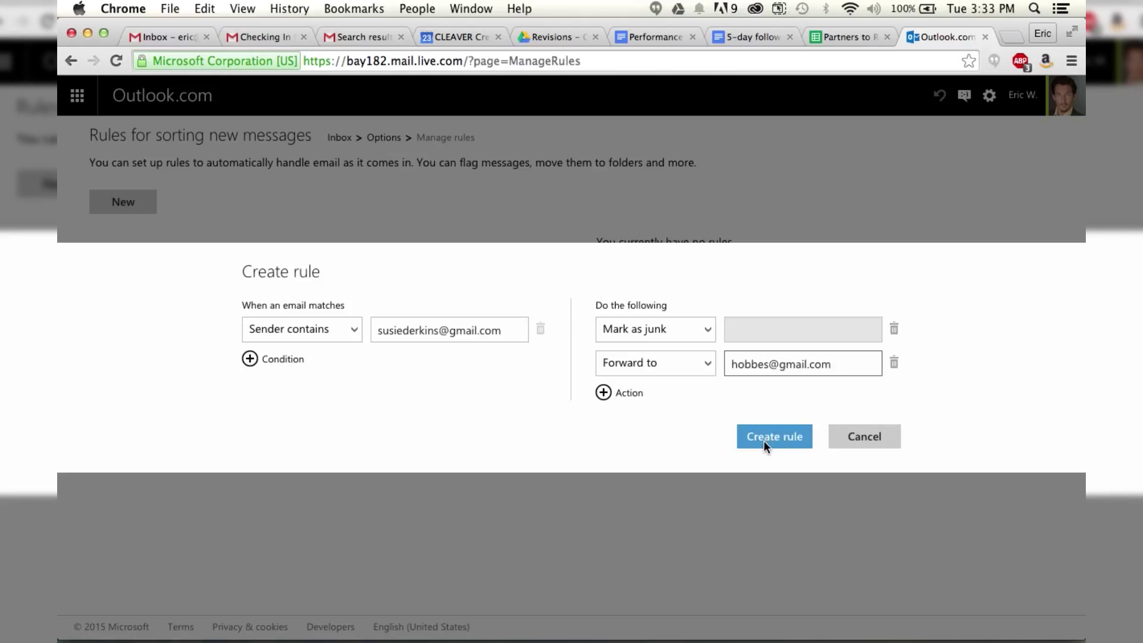
{"action": "left_click", "coordinate": [763, 440]}
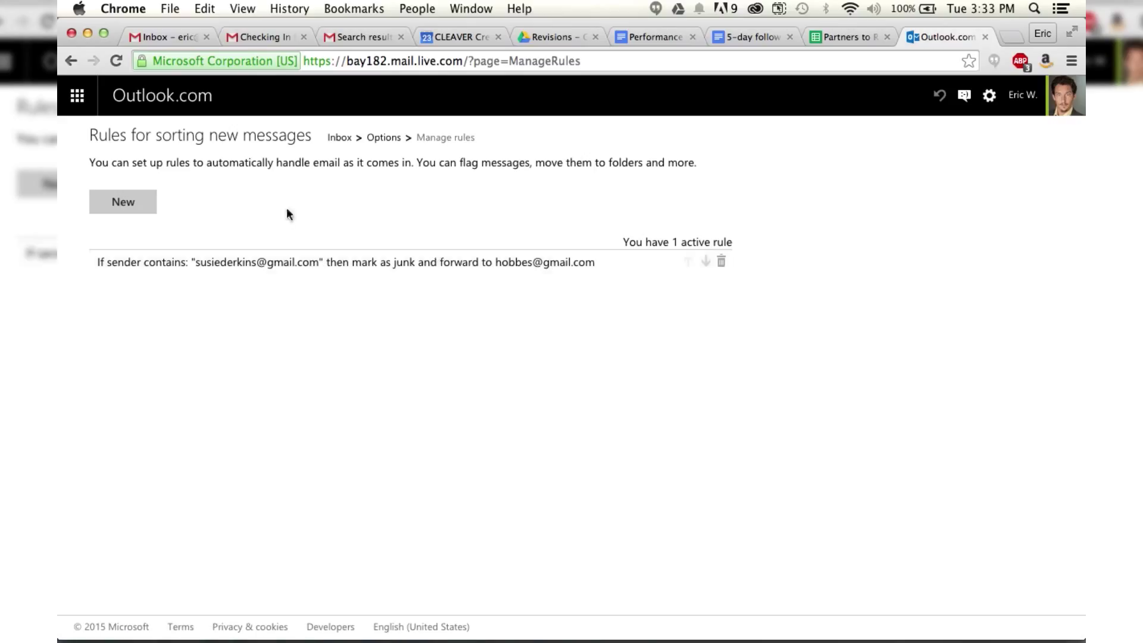
Step: Start another new rule alongside the one active sender rule
{"action": "left_click", "coordinate": [129, 200]}
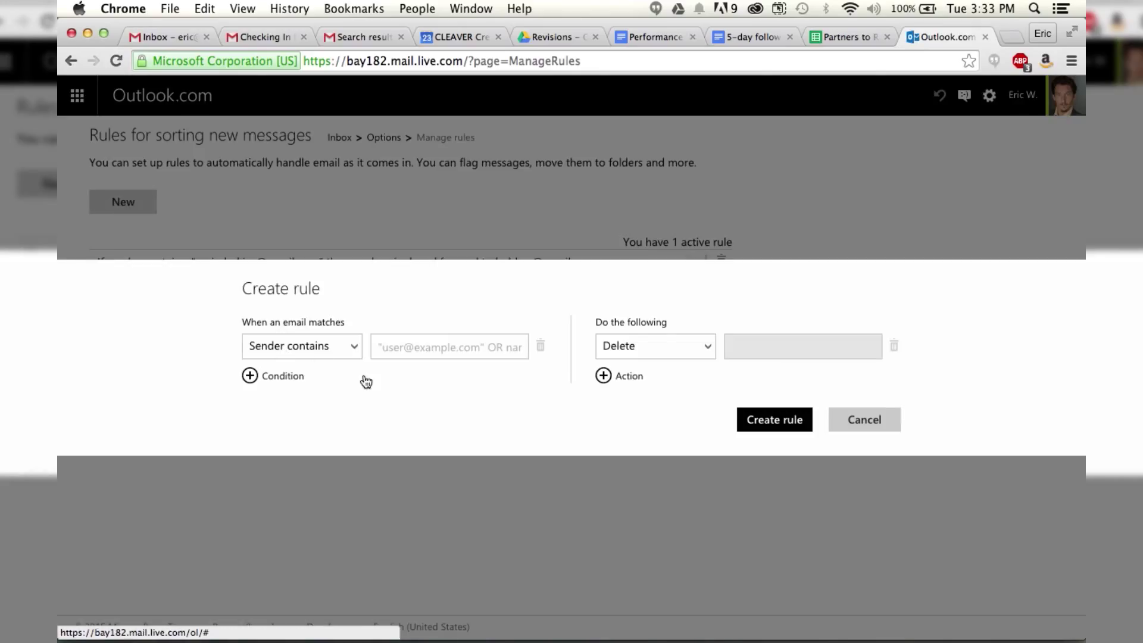
Step: Create a 'Subject contains sale, you, won, money' rule with the Delete action
{"action": "left_click", "coordinate": [360, 368]}
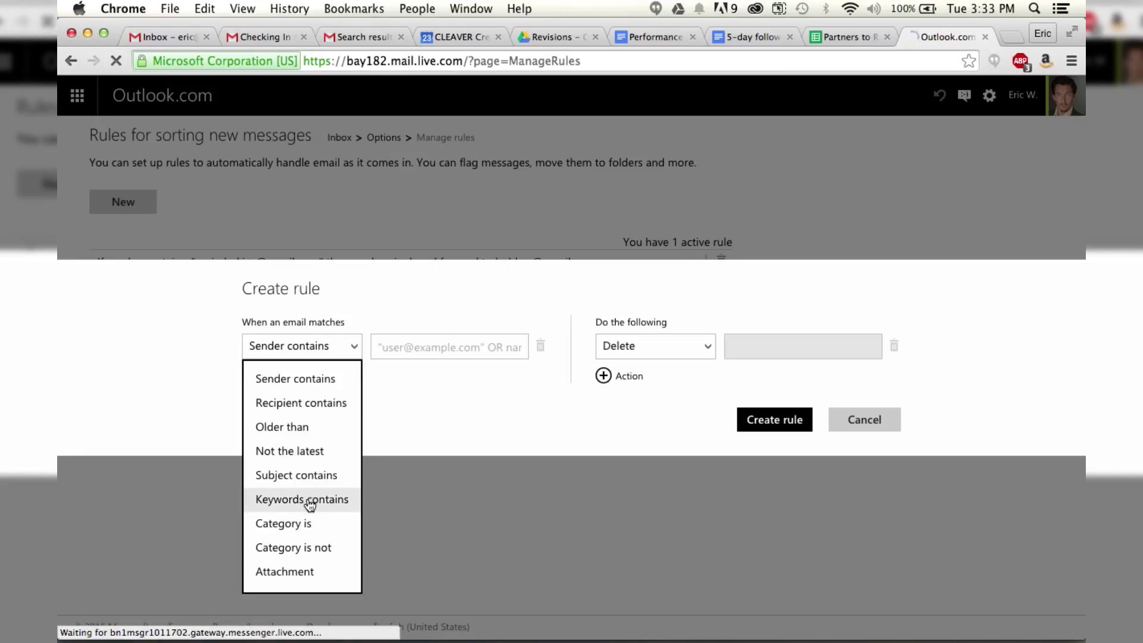
{"action": "left_click", "coordinate": [310, 474]}
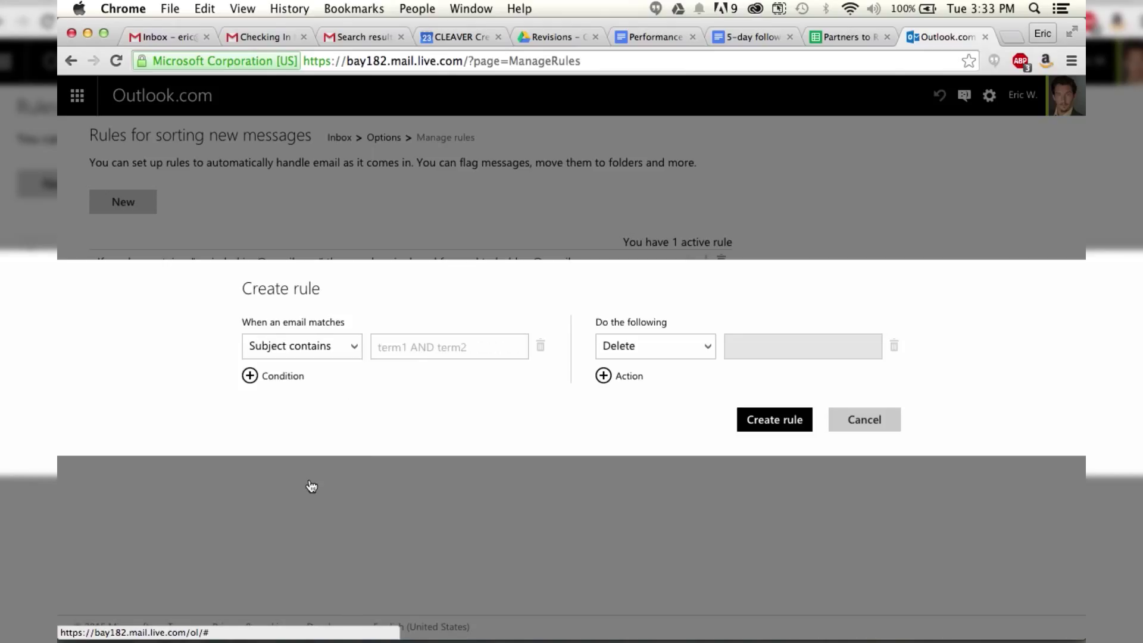
{"action": "left_click", "coordinate": [420, 346]}
{"action": "type", "text": "sale,"}
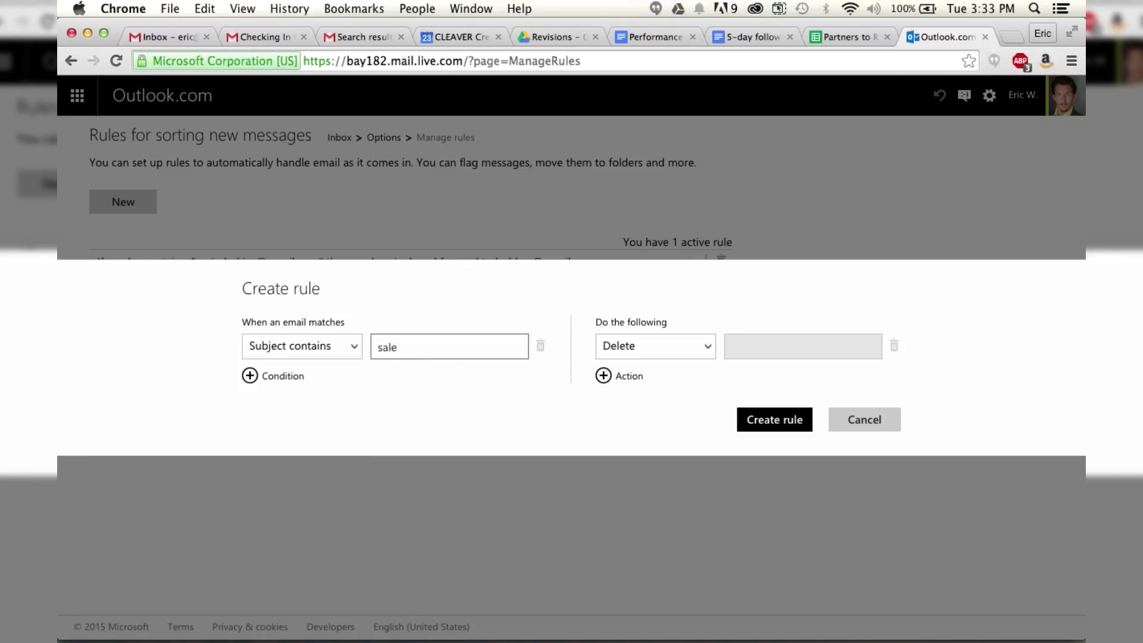
{"action": "type", "text": " you"}
{"action": "type", "text": " won money"}
{"action": "type", "text": "!!"}
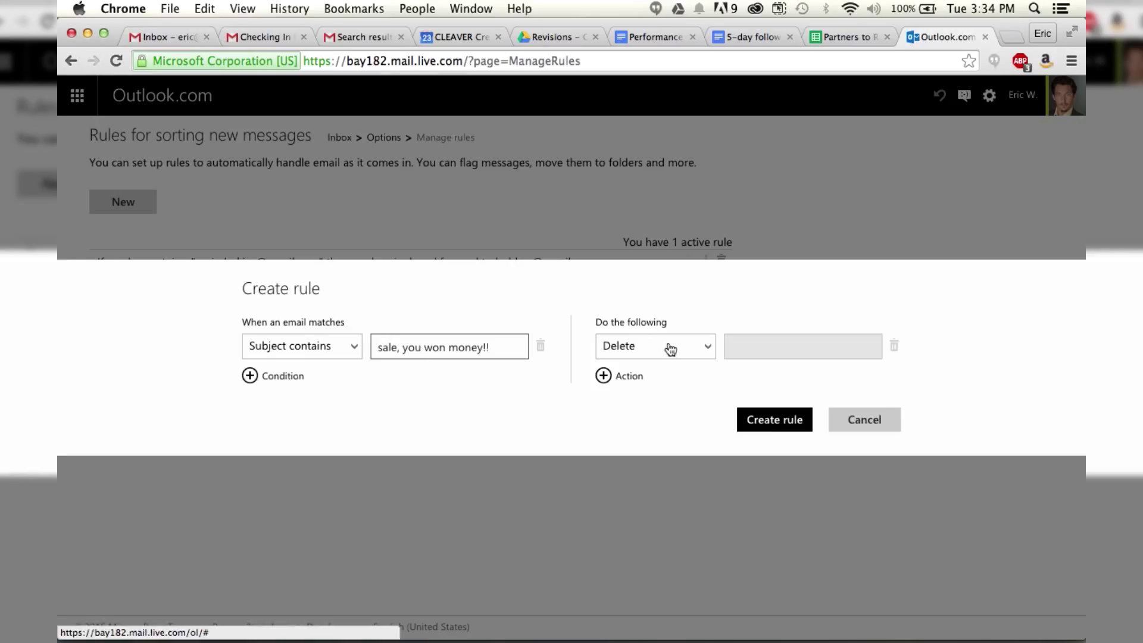
{"action": "left_click", "coordinate": [765, 419]}
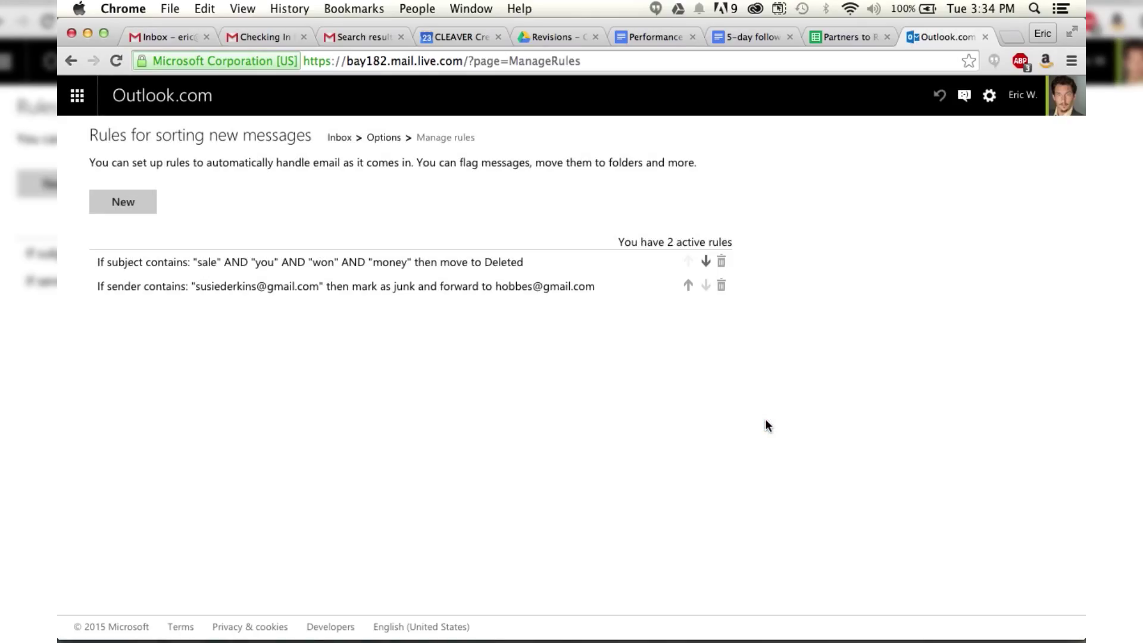